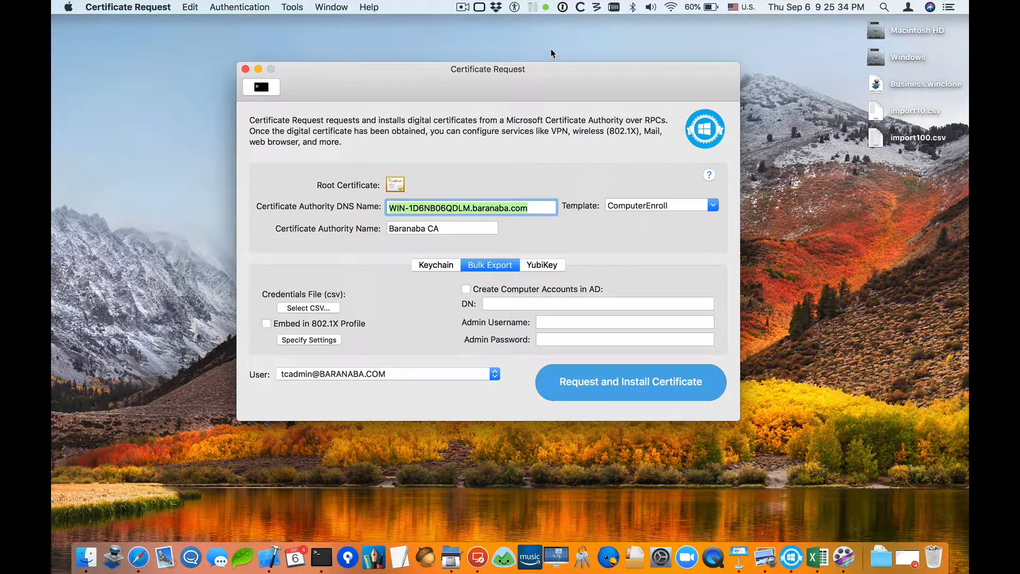
pyautogui.click(676, 7)
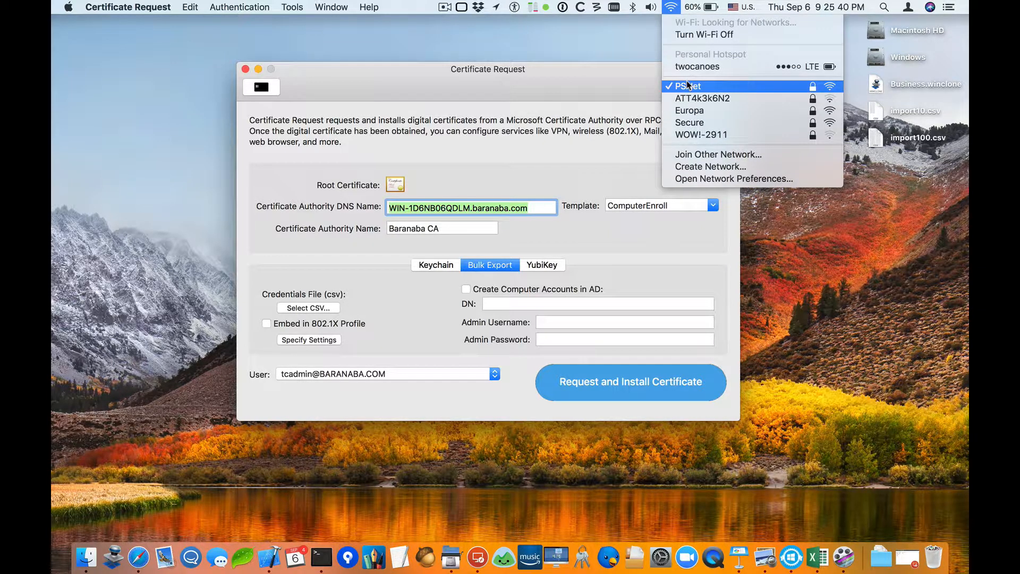
pyautogui.click(696, 126)
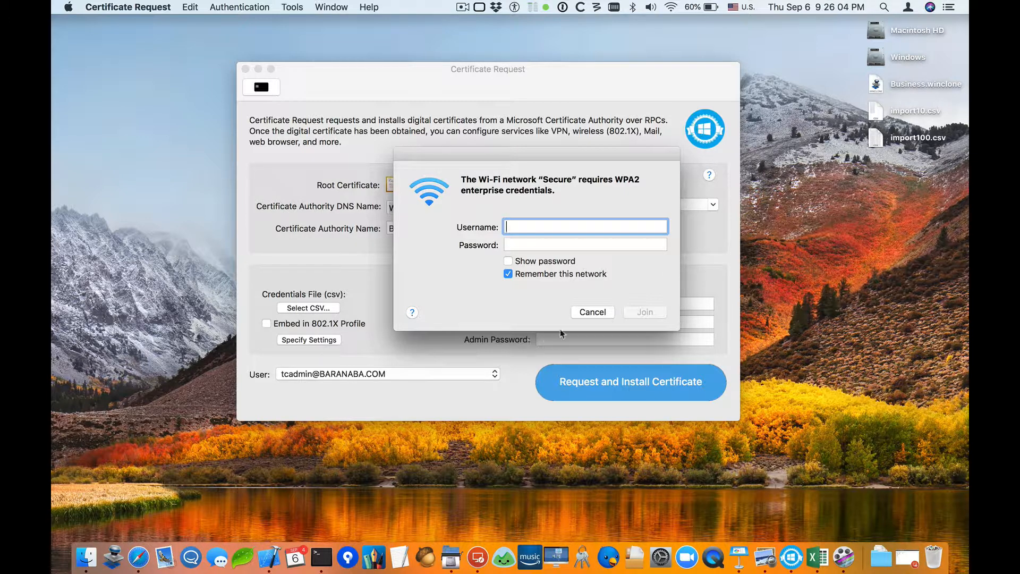
pyautogui.click(588, 317)
# Bring up the remote desktop session to view the Active Directory Computers container, then hide it again.
pyautogui.click(479, 557)
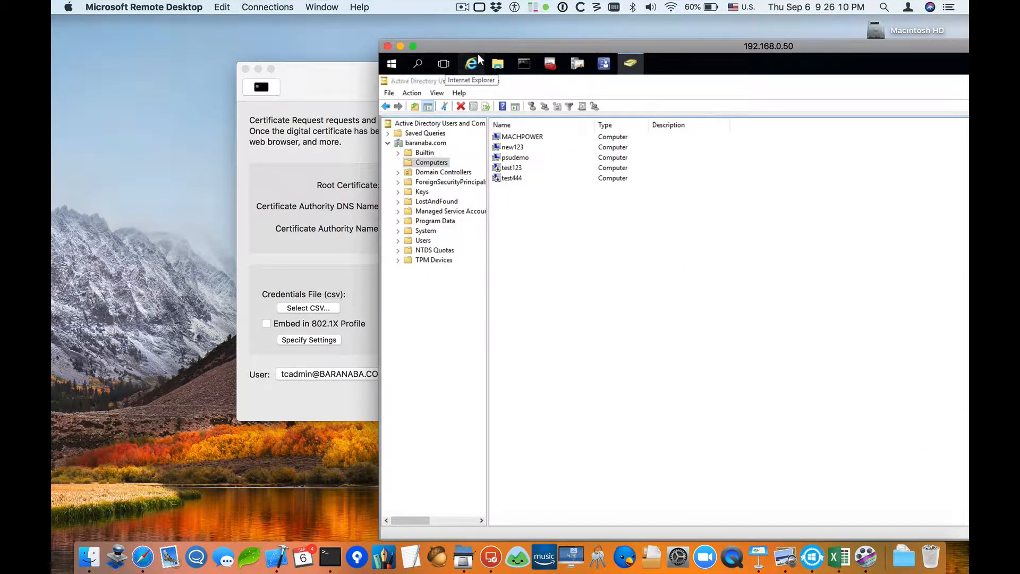
pyautogui.moveTo(477, 48); pyautogui.dragTo(302, 11)
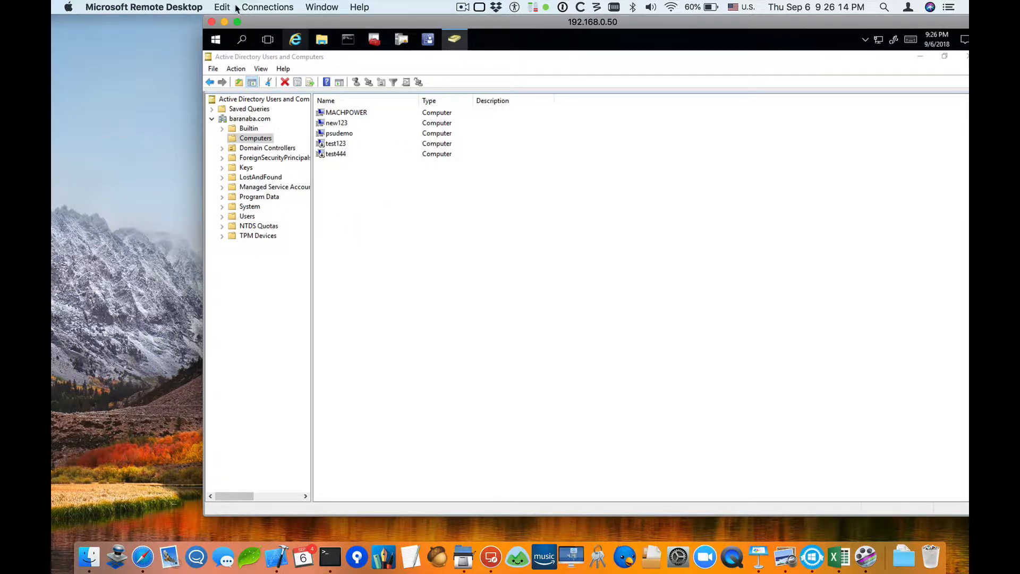
pyautogui.click(225, 22)
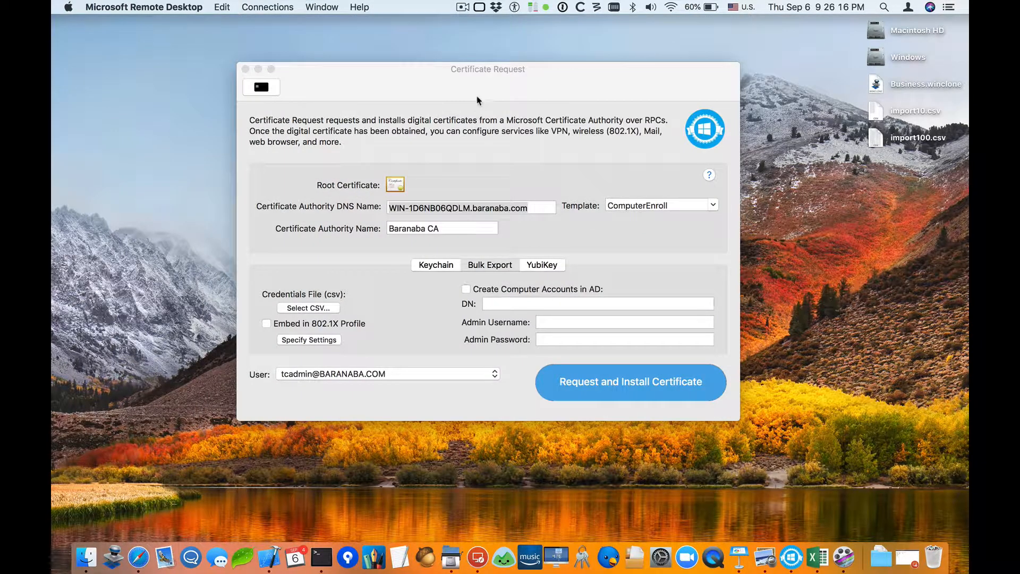
# Preview the contents of the import10.csv credentials file on the desktop.
pyautogui.moveTo(481, 89); pyautogui.dragTo(500, 83)
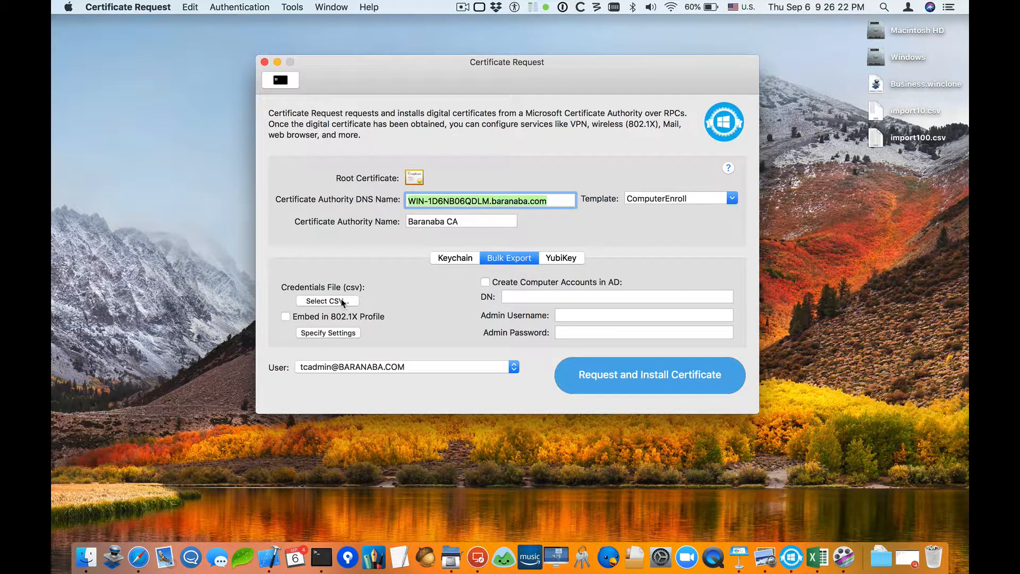
pyautogui.click(876, 142)
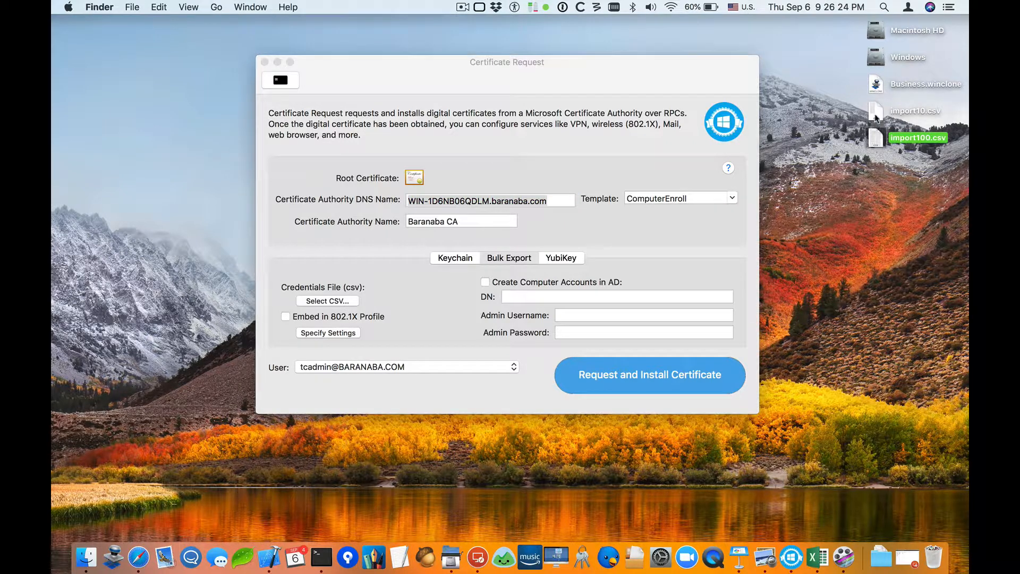
pyautogui.click(876, 117)
pyautogui.press('space')
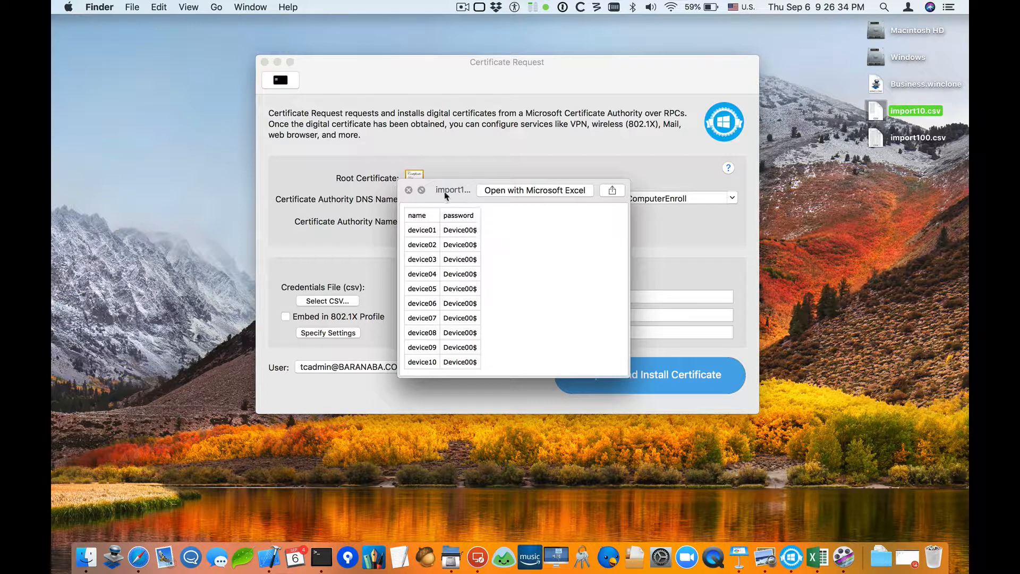
pyautogui.click(409, 190)
# Load import10.csv as the credentials file for bulk export.
pyautogui.click(436, 249)
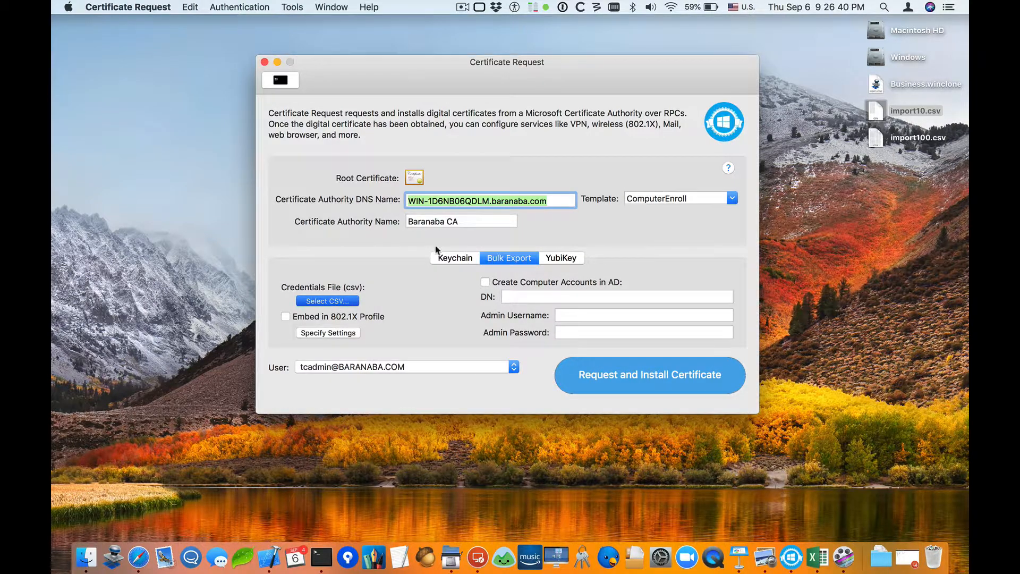
pyautogui.moveTo(872, 116); pyautogui.dragTo(691, 152)
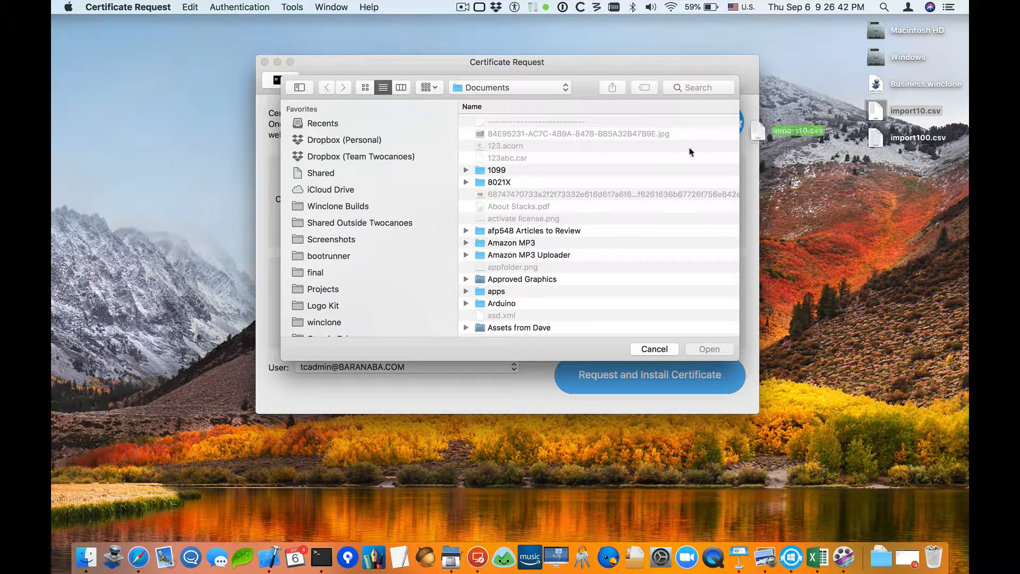
pyautogui.click(711, 350)
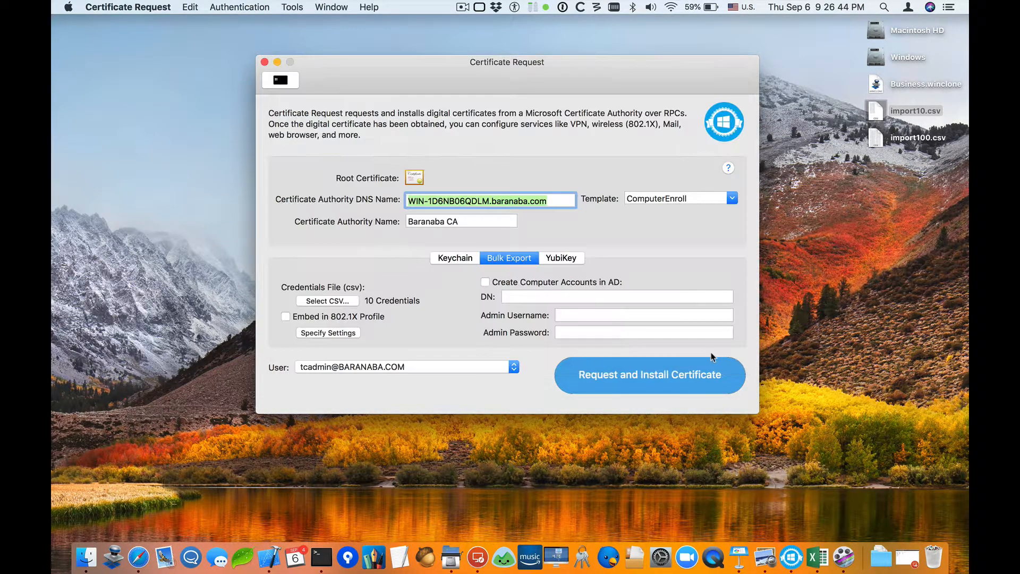
# Embed the credentials in an 802.1X profile and set the Wi-Fi SSID to Secure.
pyautogui.click(327, 334)
pyautogui.write('Secure')
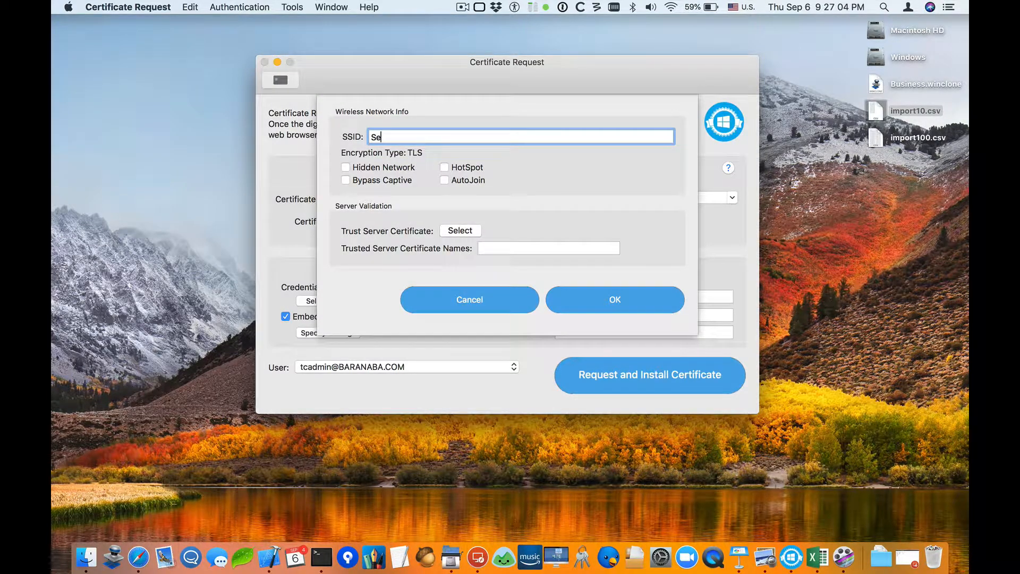
pyautogui.click(500, 249)
# Choose Baranaba CA as the trusted server certificate and confirm the wireless profile settings.
pyautogui.click(461, 230)
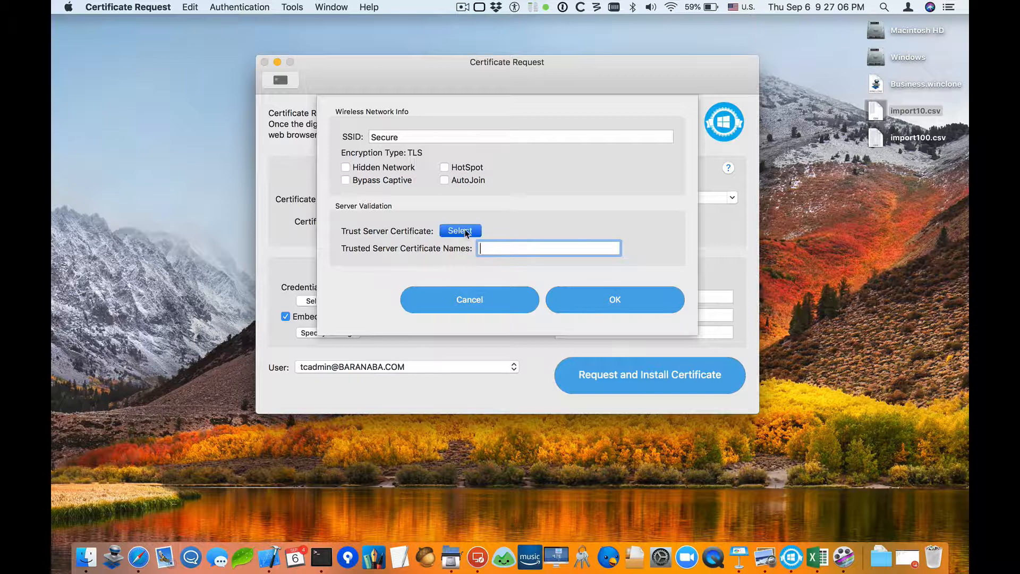
pyautogui.scroll(-2, 568, 223)
pyautogui.scroll(-10, 568, 223)
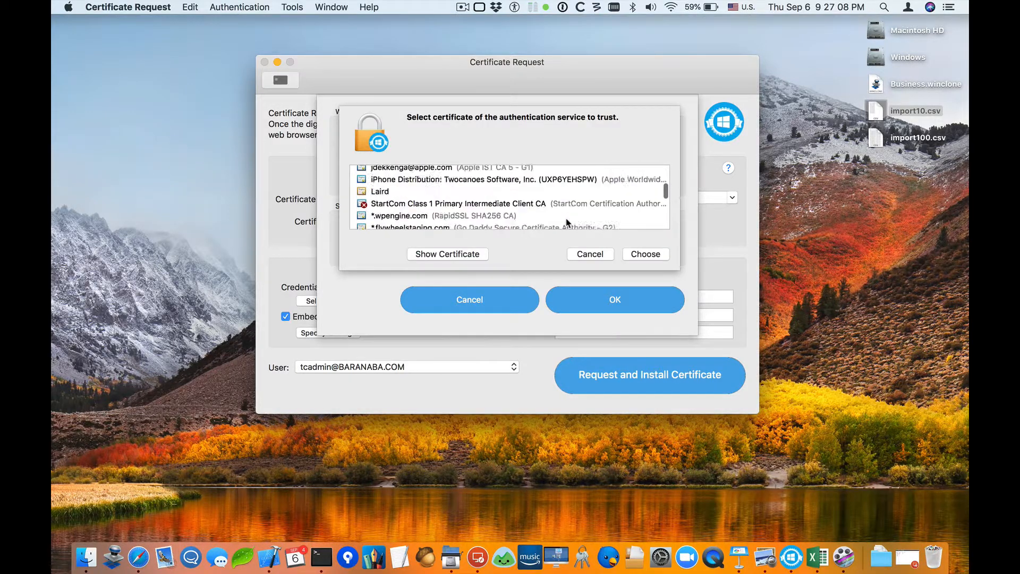
pyautogui.click(412, 196)
pyautogui.doubleClick(412, 197)
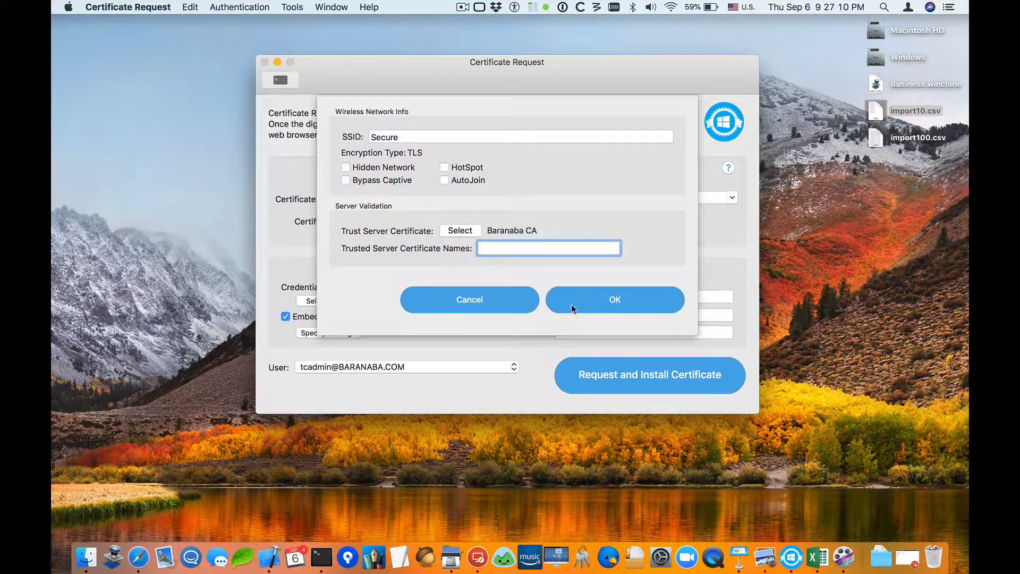
pyautogui.click(582, 297)
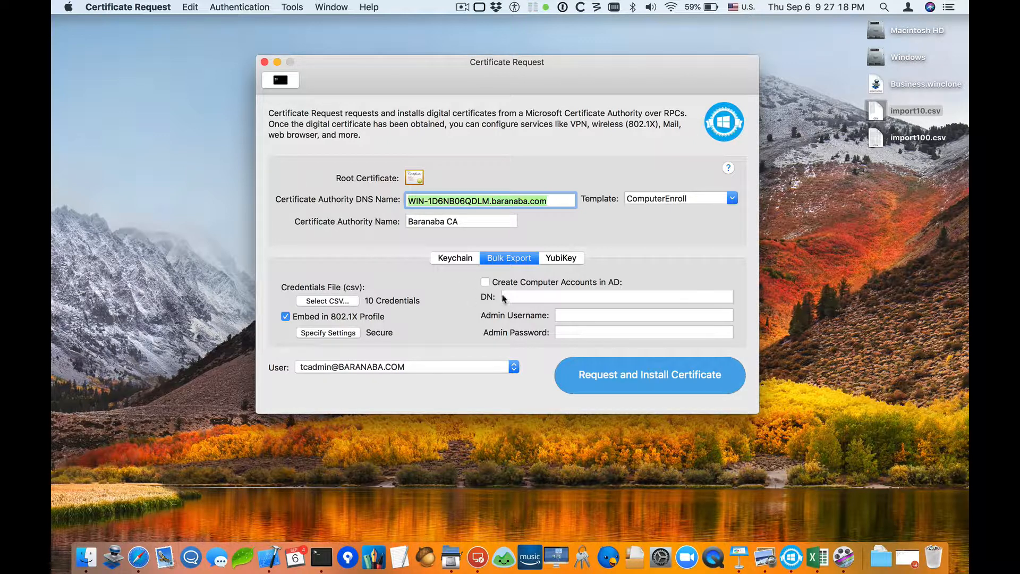
# Enable creating computer accounts in AD and check the Computers container on the remote server.
pyautogui.click(484, 281)
pyautogui.click(516, 298)
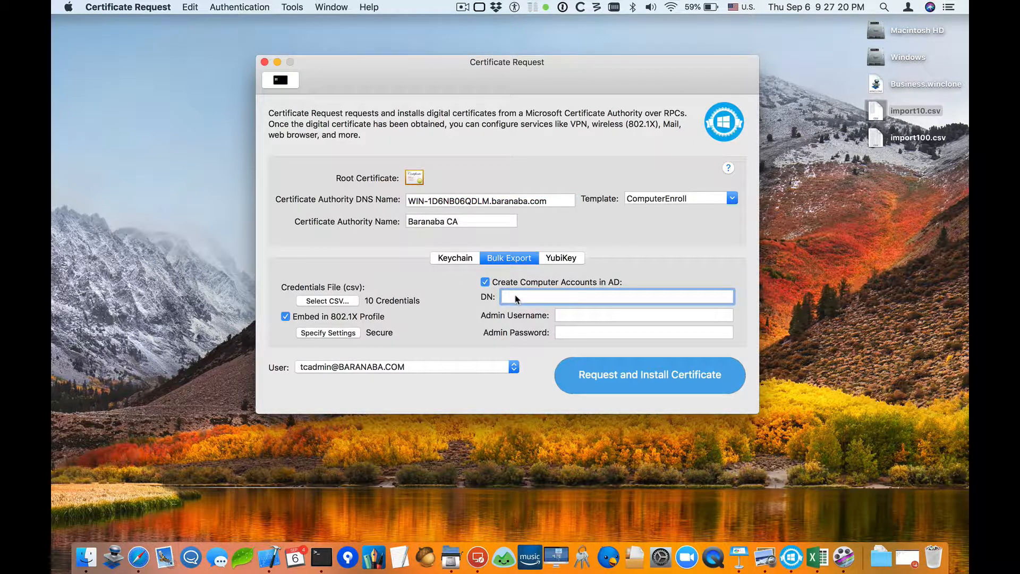
pyautogui.click(476, 556)
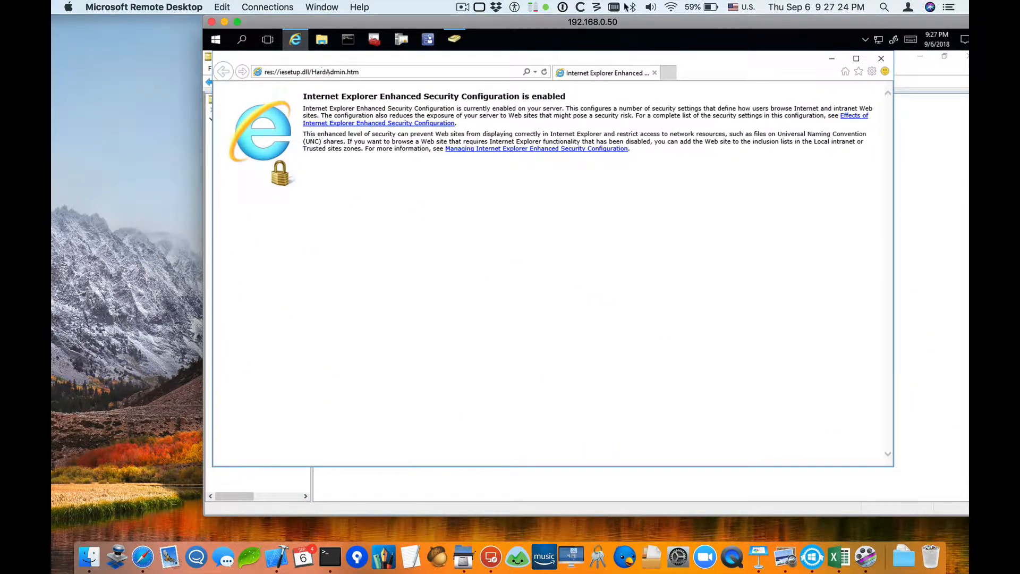
pyautogui.click(882, 58)
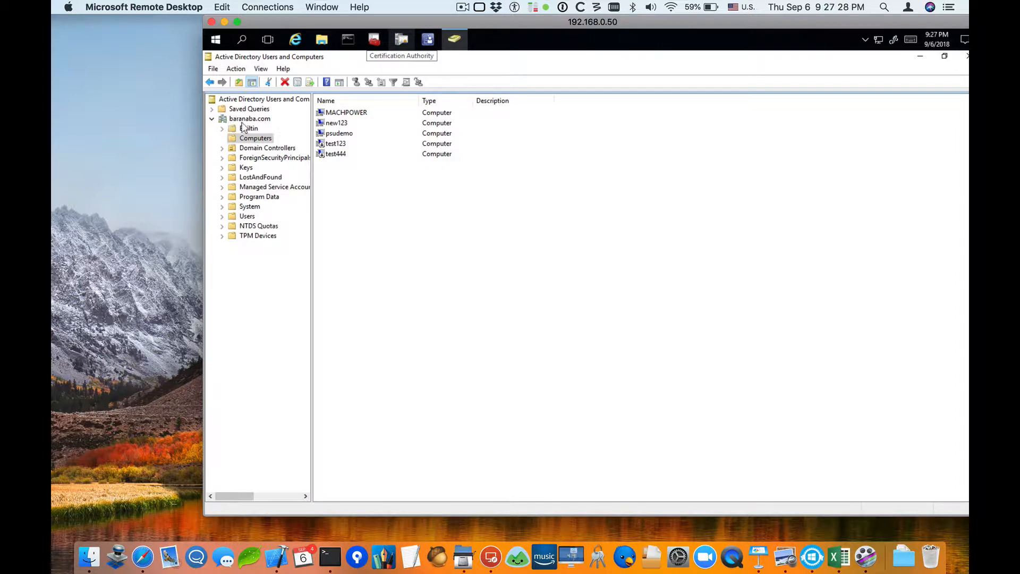
pyautogui.click(224, 23)
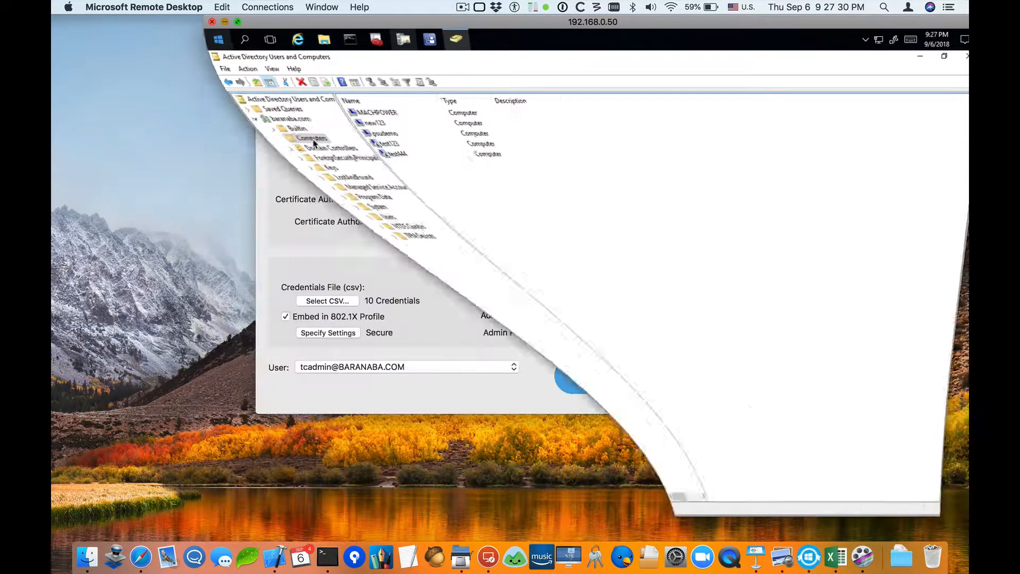
# Set the DN to cn=Computers,dc=baranaba,dc=com.
pyautogui.write('cn=Compiutre')
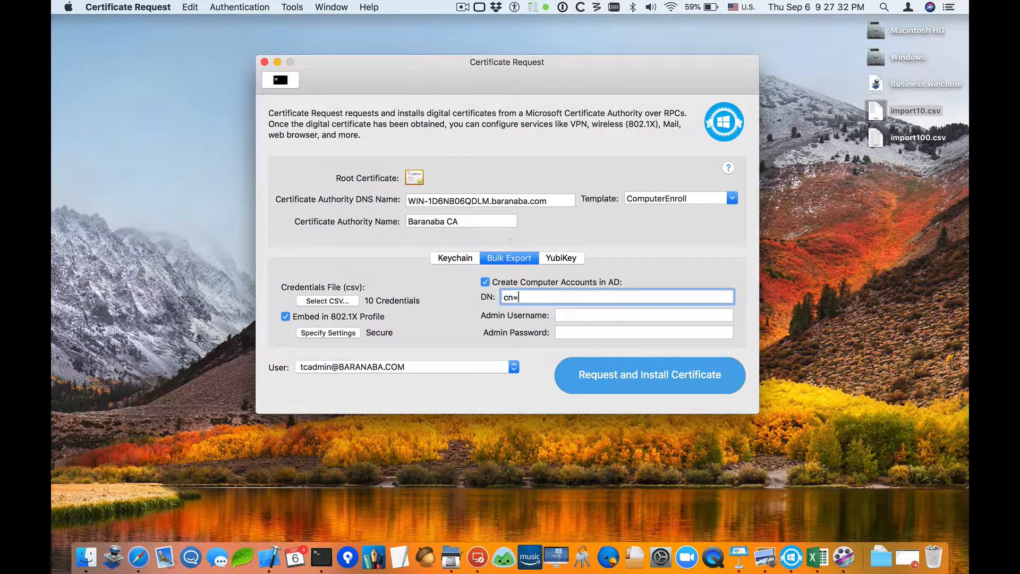
pyautogui.press('BackSpace')
pyautogui.press('BackSpace')
pyautogui.press('BackSpace')
pyautogui.press('BackSpace')
pyautogui.press('BackSpace')
pyautogui.write('utre')
pyautogui.press('BackSpace')
pyautogui.press('BackSpace')
pyautogui.write('ers,dc=baranaba,dc=com')
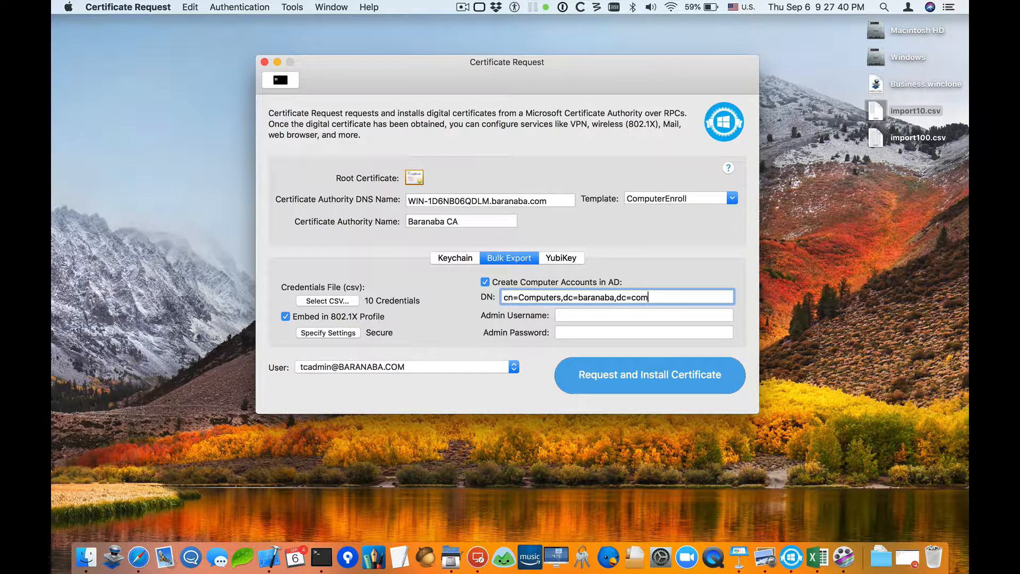
# Enter the domain admin account's username as the admin username.
pyautogui.press('Tab')
pyautogui.write('two')
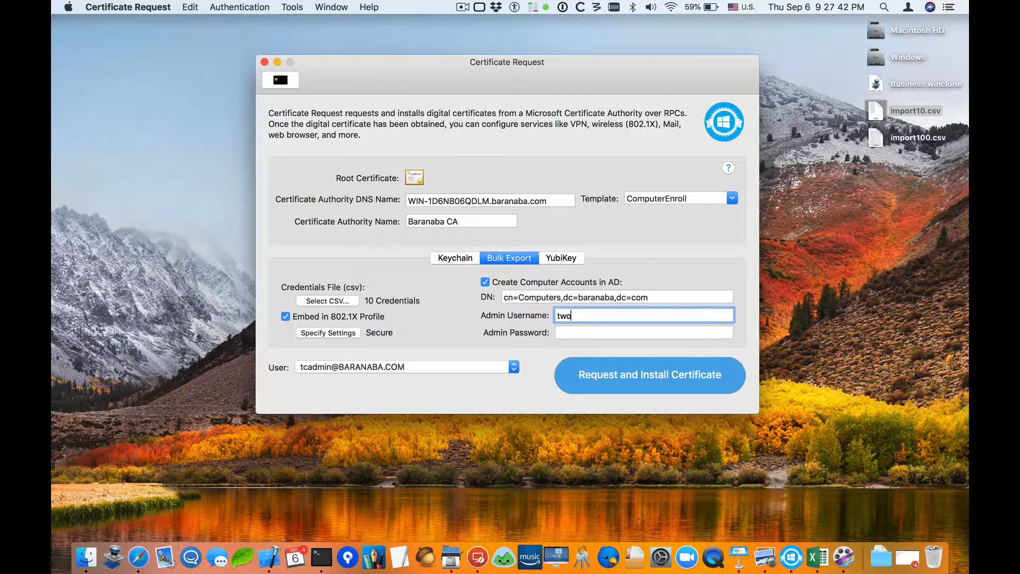
pyautogui.press('BackSpace')
pyautogui.press('BackSpace')
pyautogui.write('cadmin')
pyautogui.press('BackSpace')
pyautogui.press('BackSpace')
pyautogui.press('BackSpace')
pyautogui.press('BackSpace')
pyautogui.press('BackSpace')
# Enter the admin account password.
pyautogui.press('Tab')
pyautogui.write('P')
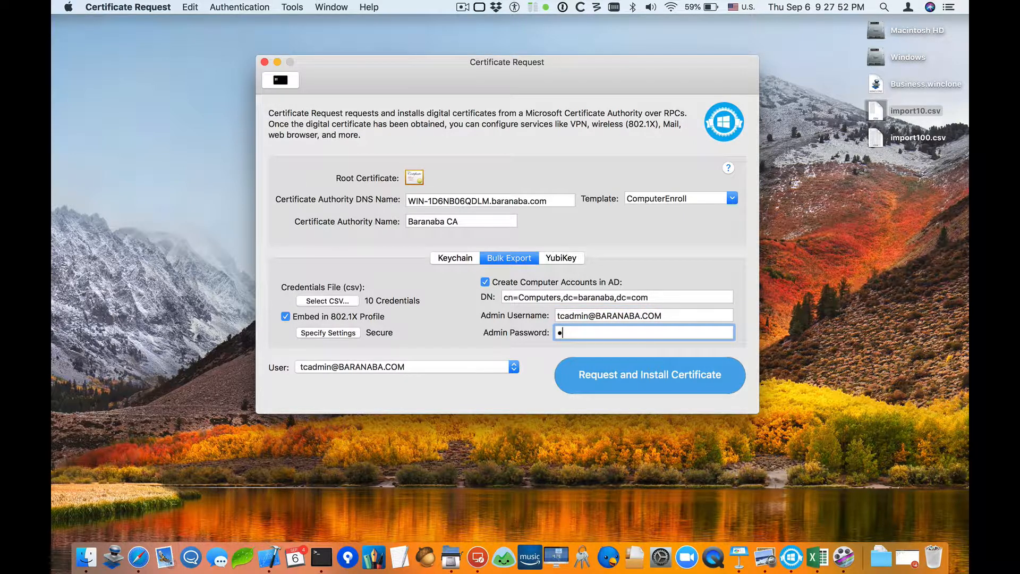
pyautogui.write('assword123')
# Request and install the certificates, saving them to a new Desktop folder named MyProfiles.
pyautogui.click(654, 378)
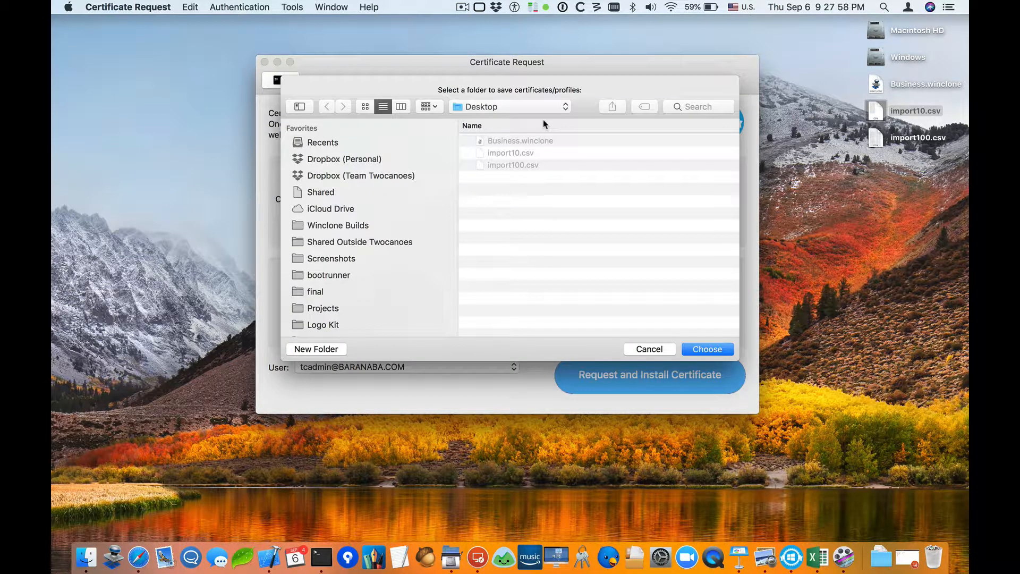
pyautogui.press('super+shift+n')
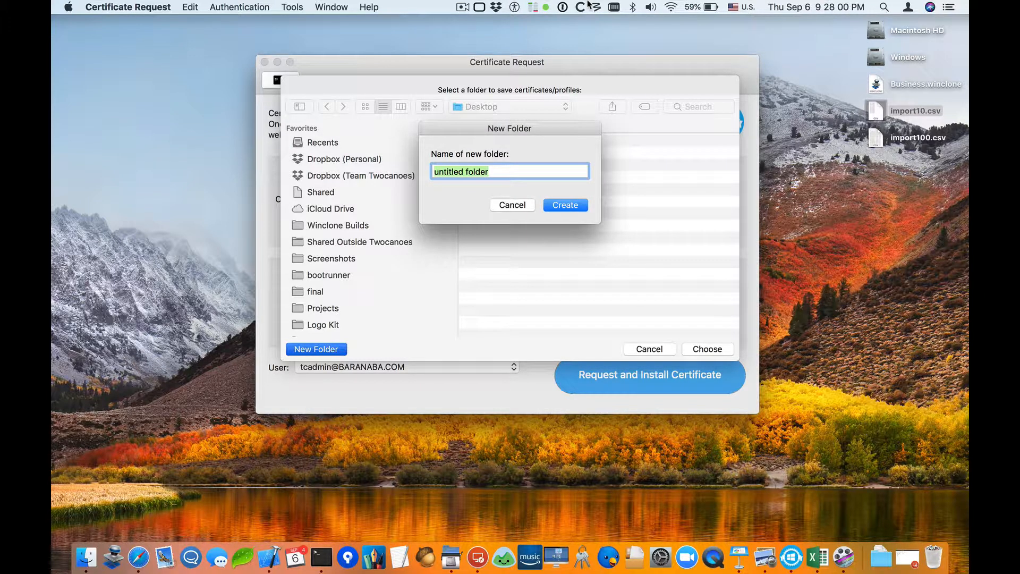
pyautogui.write('MyProfiles')
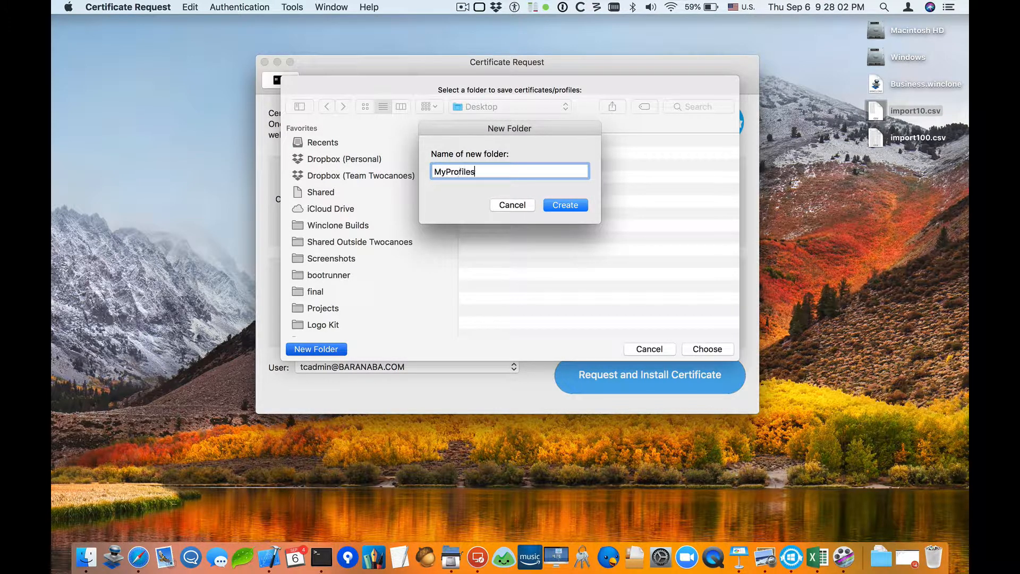
pyautogui.press('Return')
pyautogui.click(701, 352)
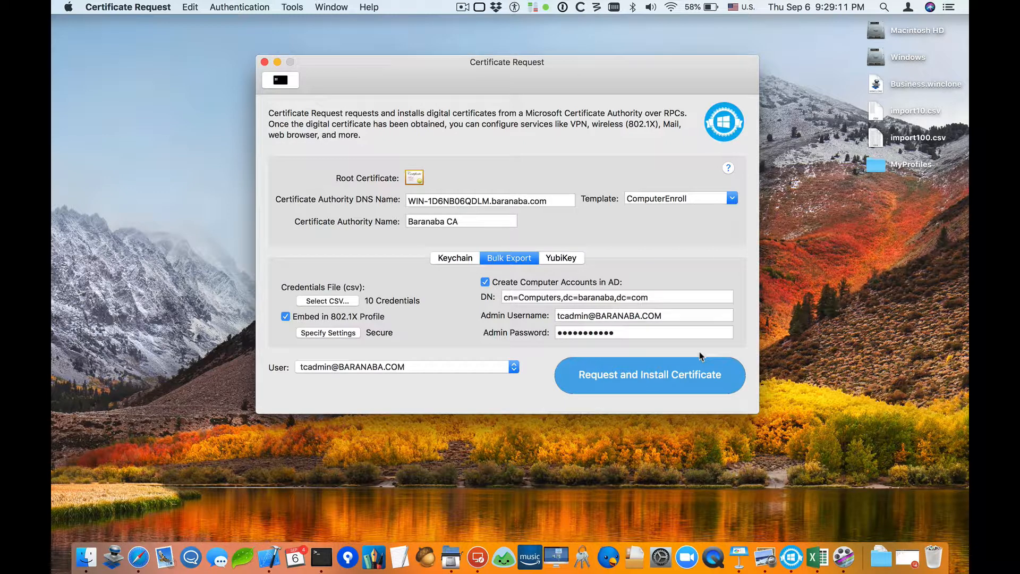
# Open the MyProfiles folder and refresh the Computers container in the remote Active Directory console.
pyautogui.doubleClick(870, 167)
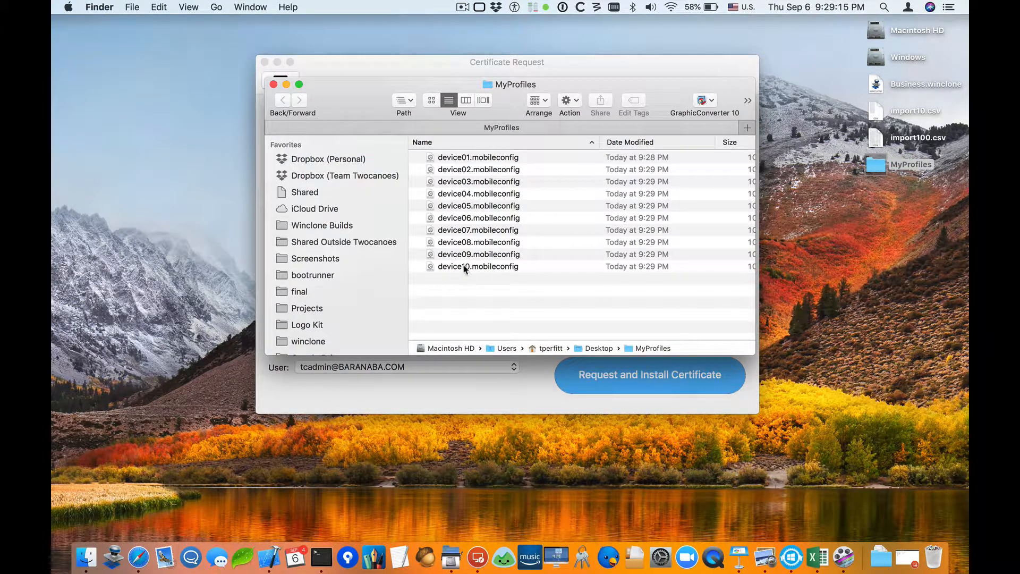
pyautogui.click(478, 557)
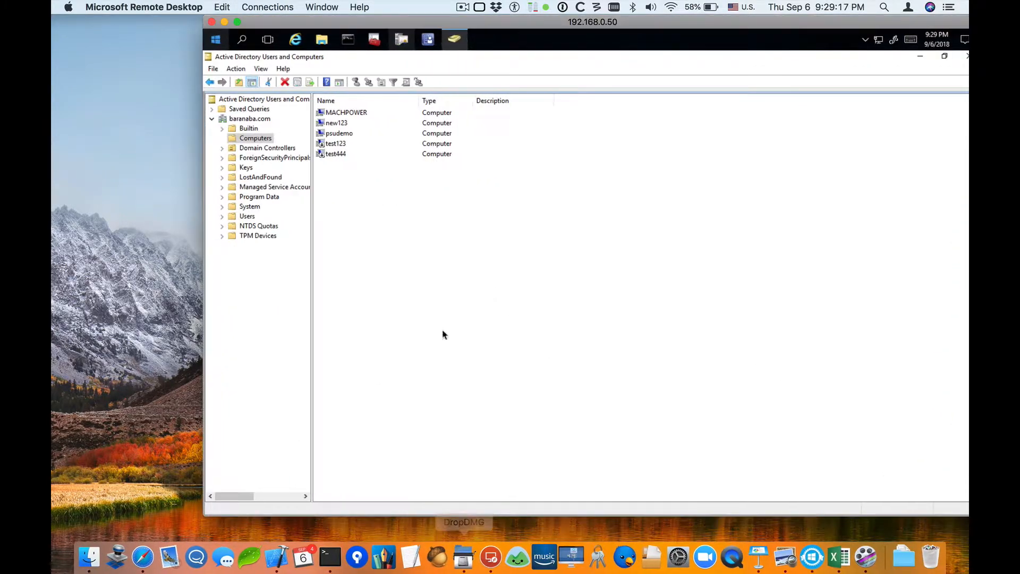
pyautogui.rightClick(435, 205)
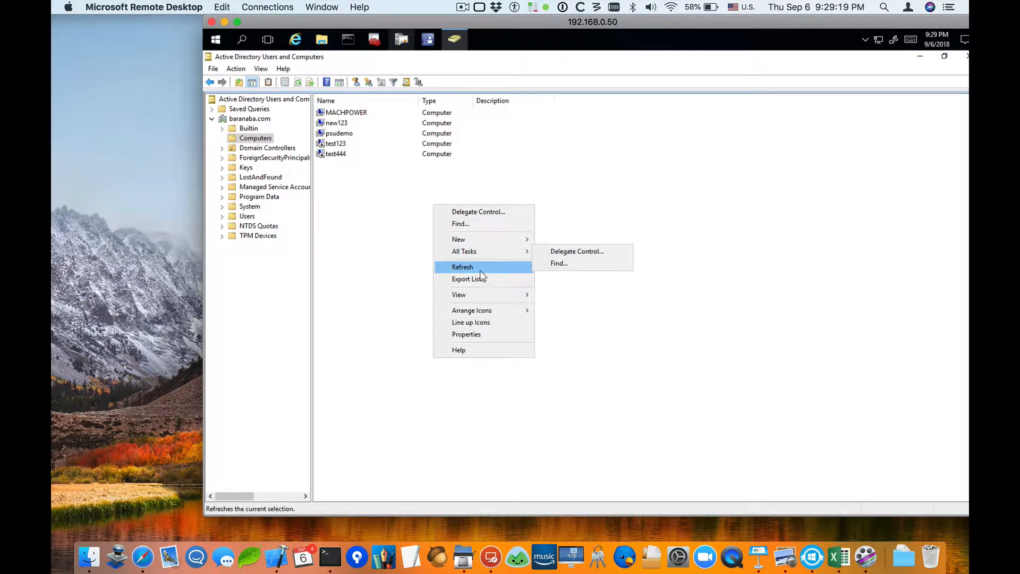
pyautogui.click(478, 268)
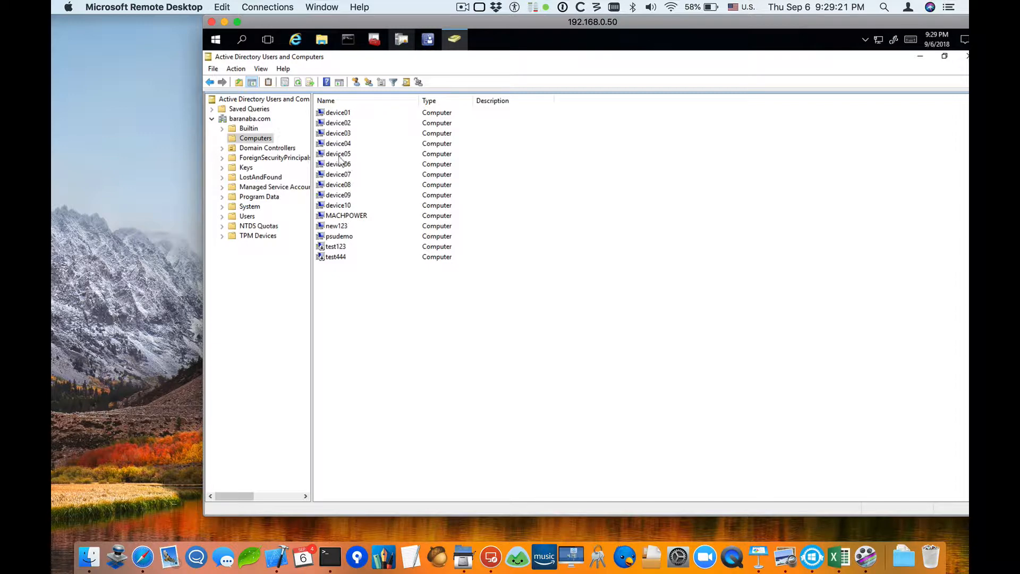
pyautogui.click(224, 22)
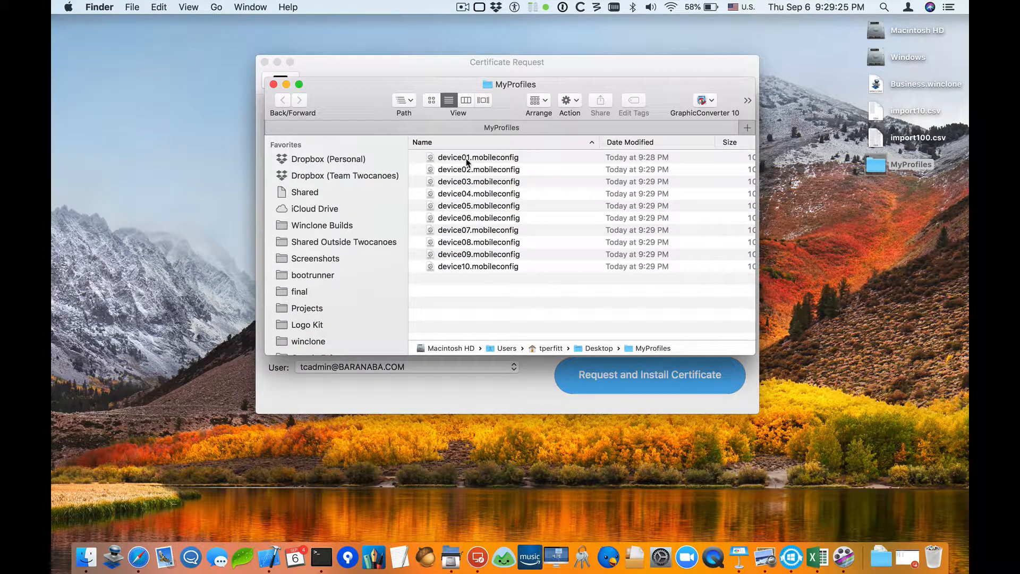
# Open the device04.mobileconfig profile to install it.
pyautogui.click(462, 194)
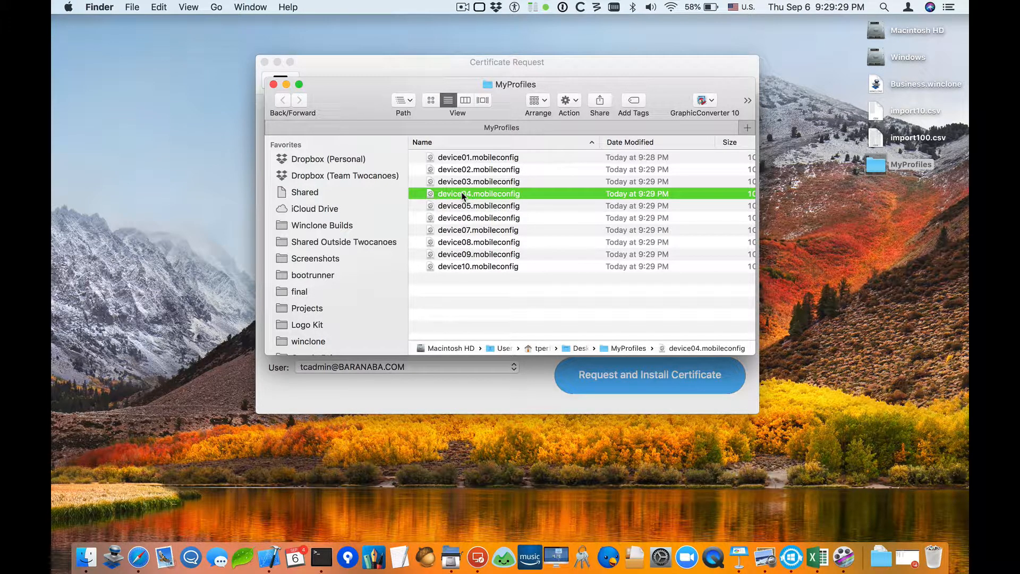
pyautogui.doubleClick(463, 194)
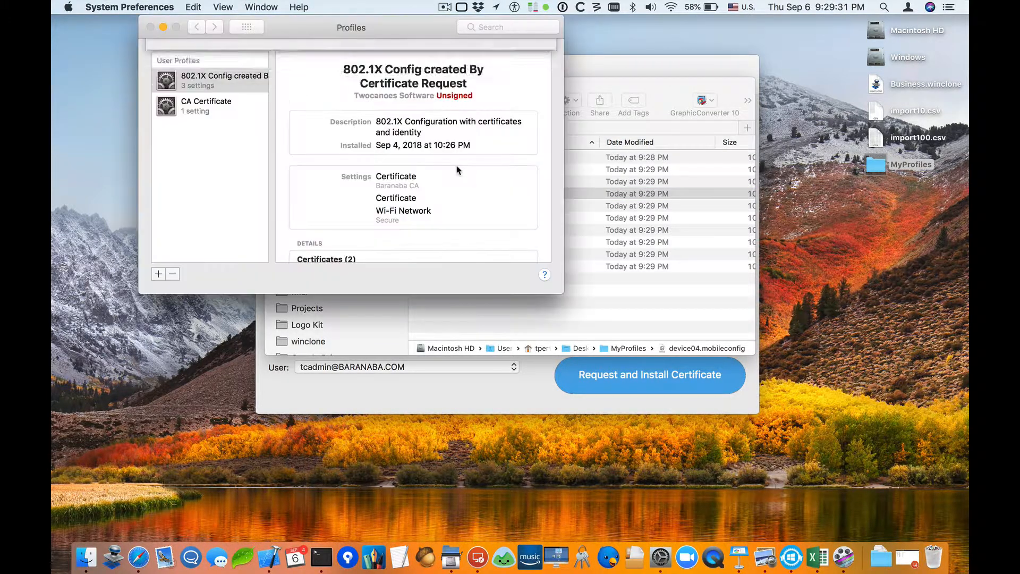
# Install the device04 802.1X profile, confirming the unsigned-profile warning, and quit System Preferences.
pyautogui.click(497, 112)
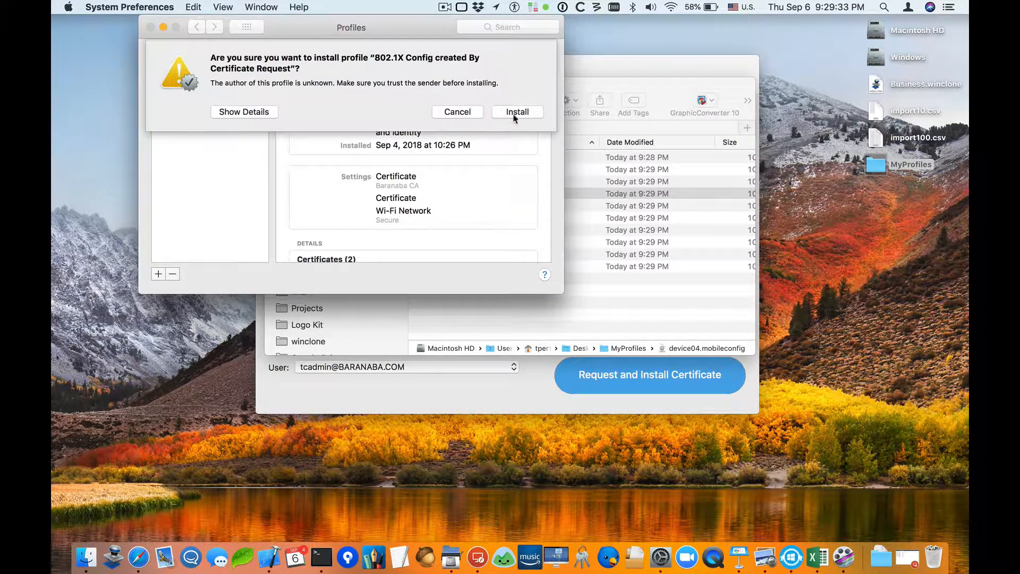
pyautogui.click(517, 114)
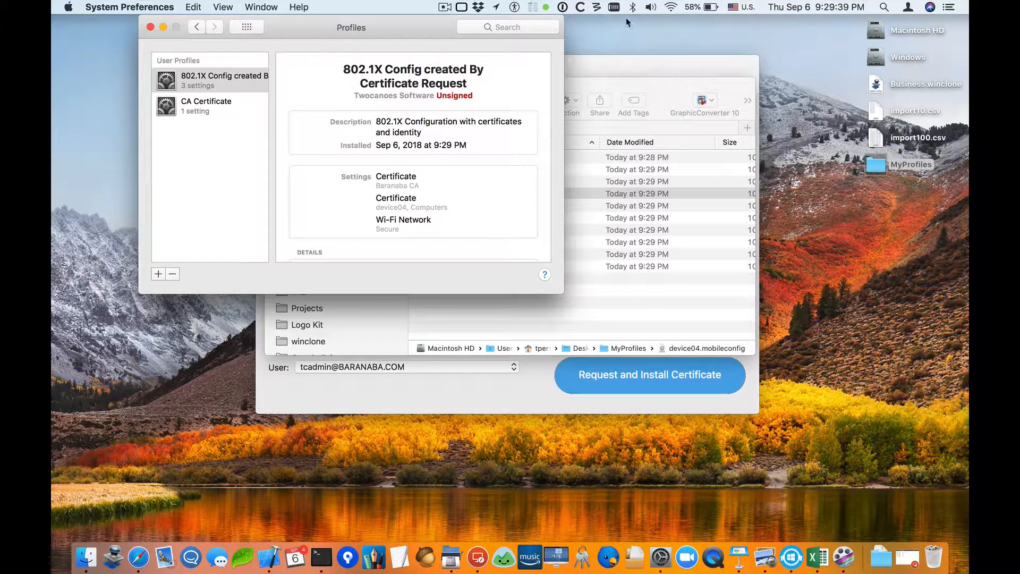
pyautogui.press('super+q')
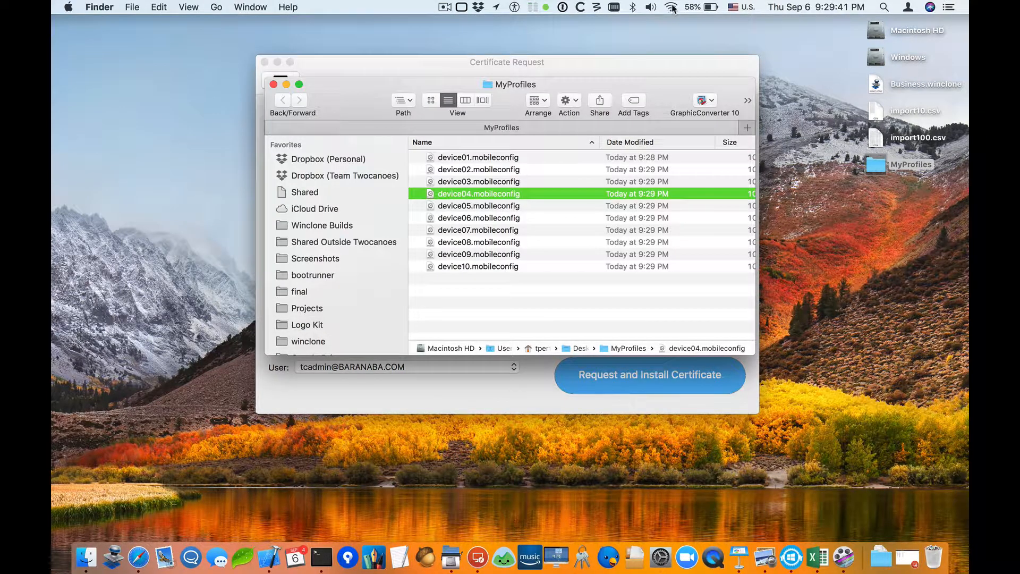
# Check the Wi-Fi menu for the currently joined network.
pyautogui.click(672, 7)
pyautogui.click(694, 123)
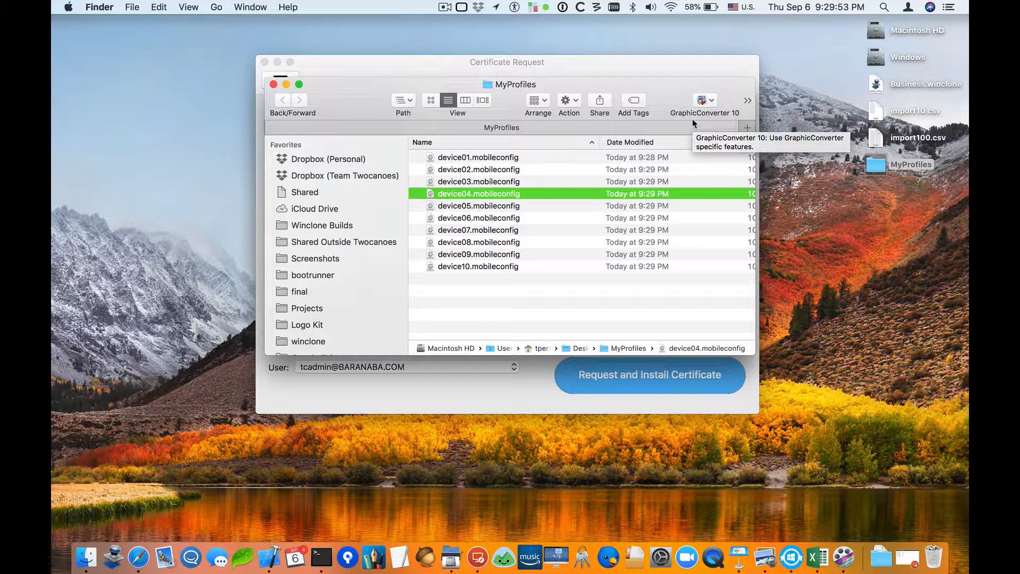
pyautogui.click(673, 7)
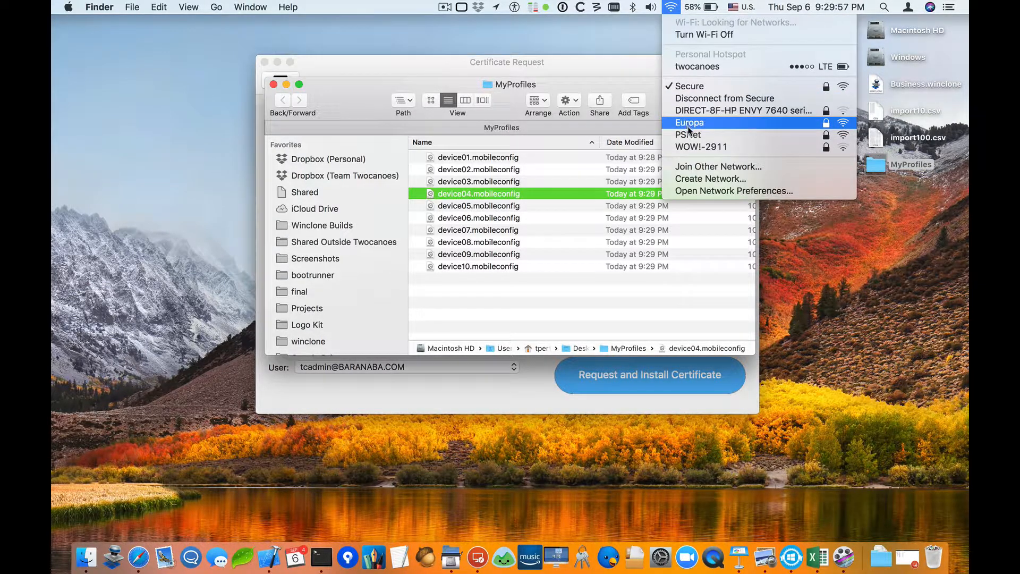
pyautogui.click(666, 3)
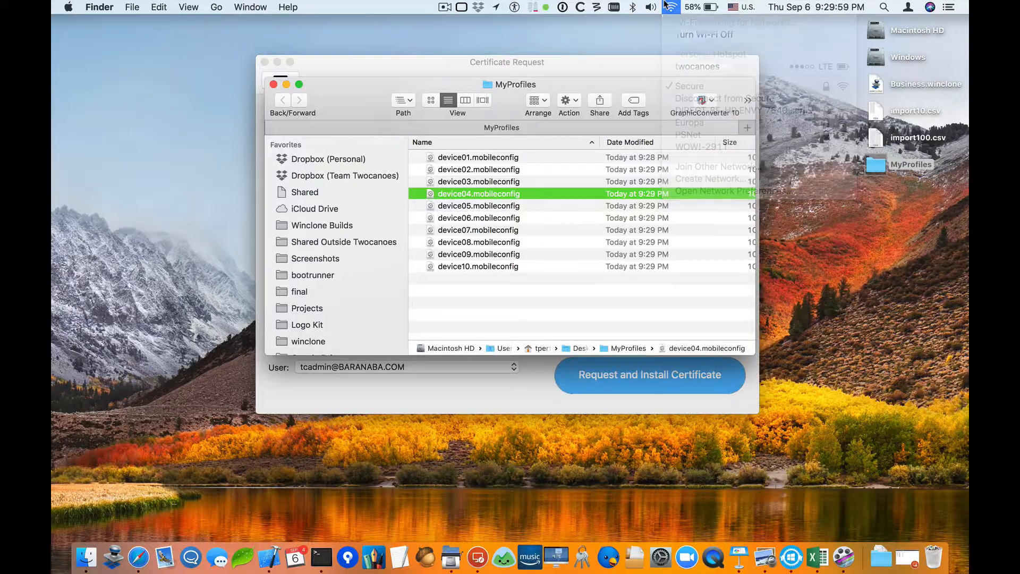
# Share device05.mobileconfig via AirDrop to the iPhone and finish the transfer.
pyautogui.click(466, 207)
pyautogui.rightClick(455, 204)
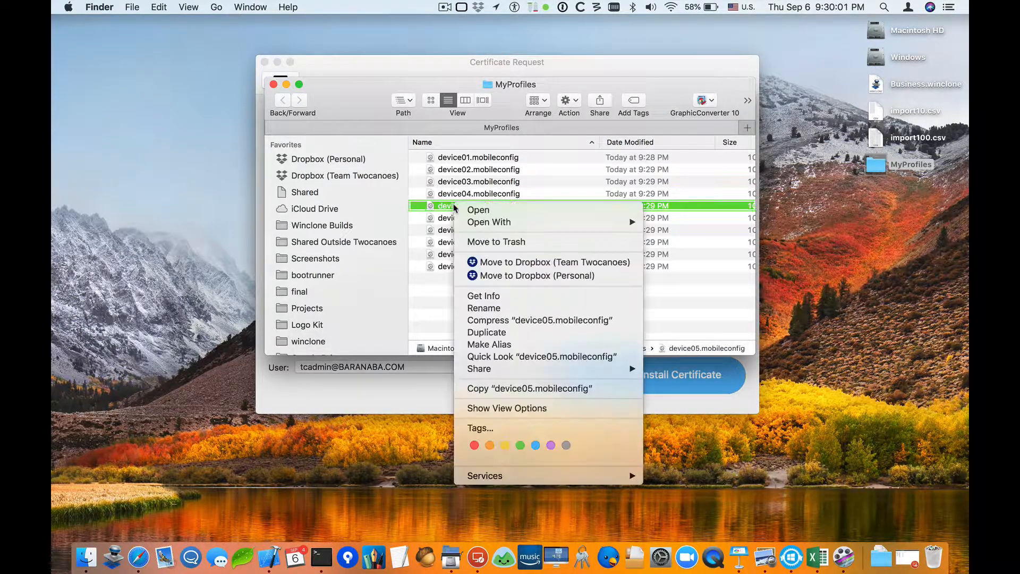
pyautogui.moveTo(496, 377)
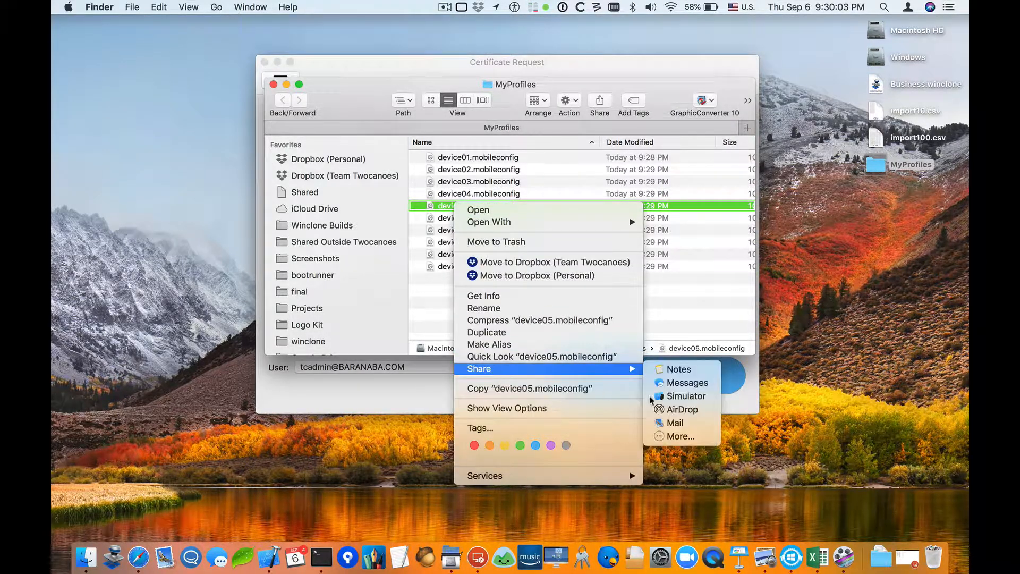
pyautogui.click(669, 413)
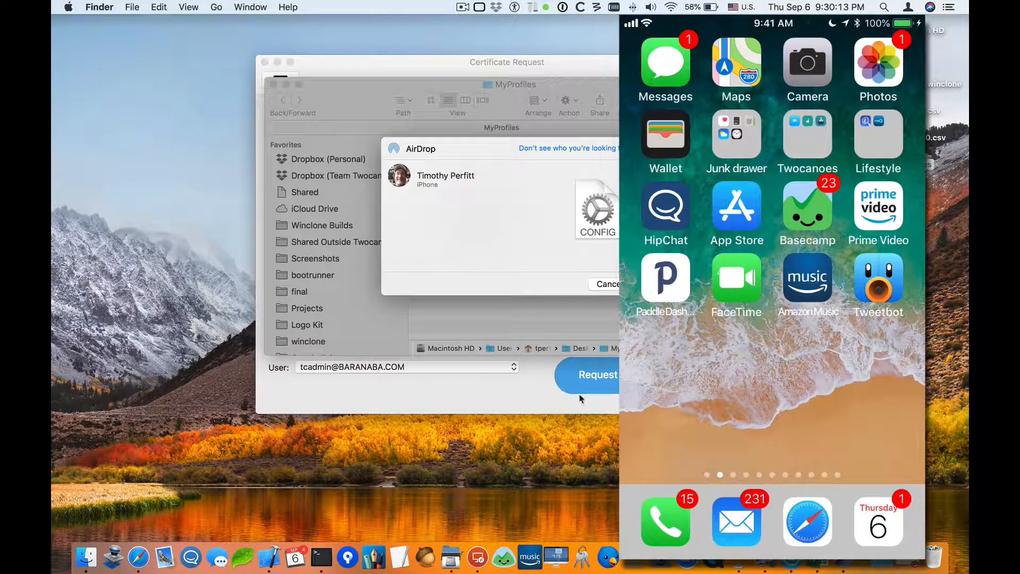
pyautogui.click(400, 178)
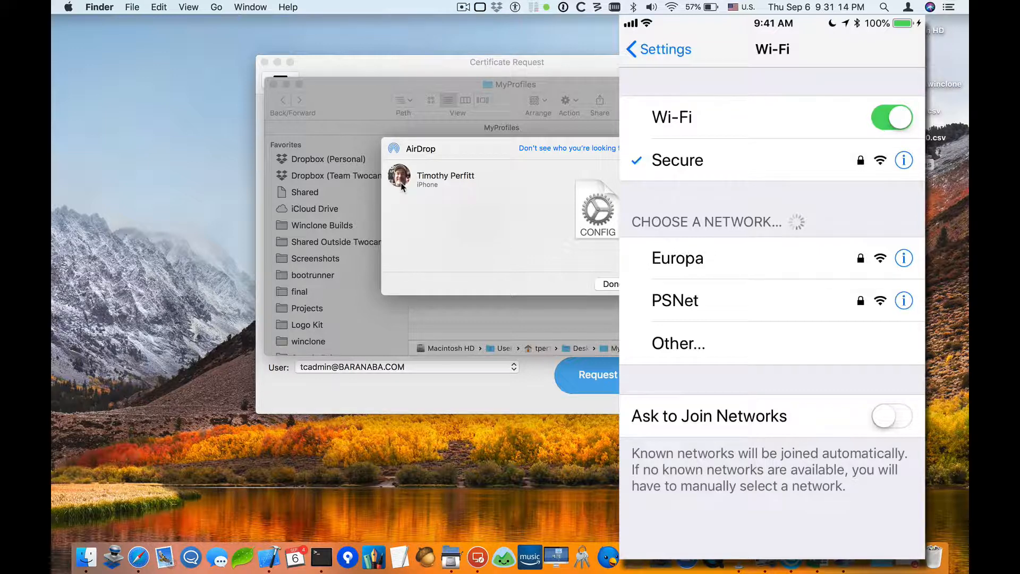
pyautogui.click(608, 284)
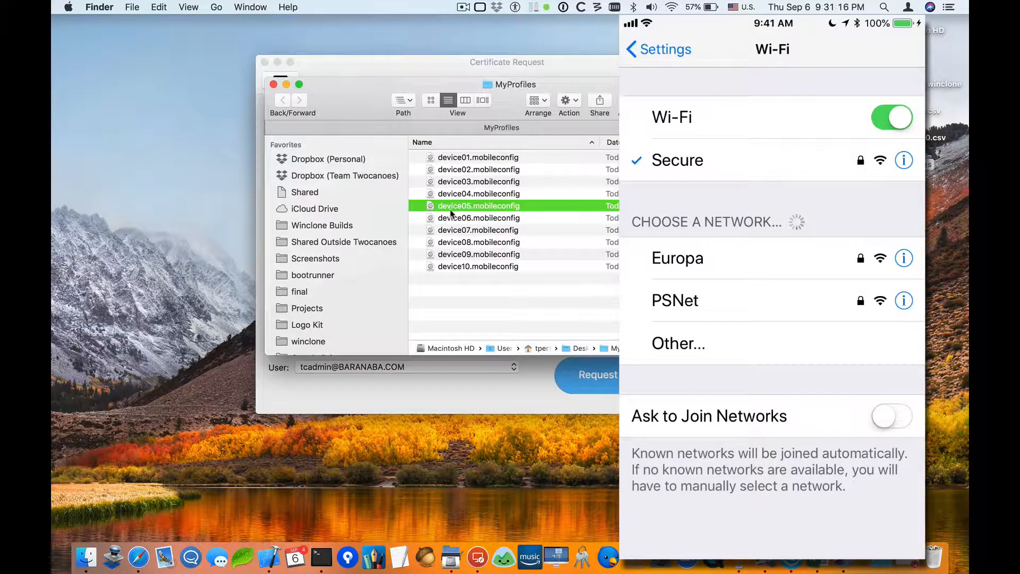
# Close the MyProfiles Finder window and return to the Certificate Request window.
pyautogui.press('super+w')
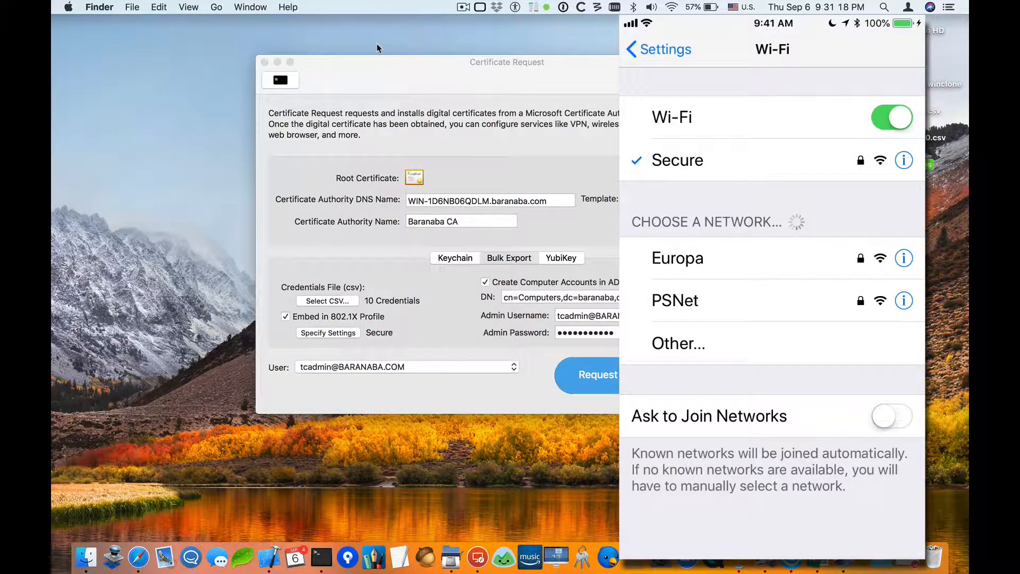
pyautogui.click(381, 67)
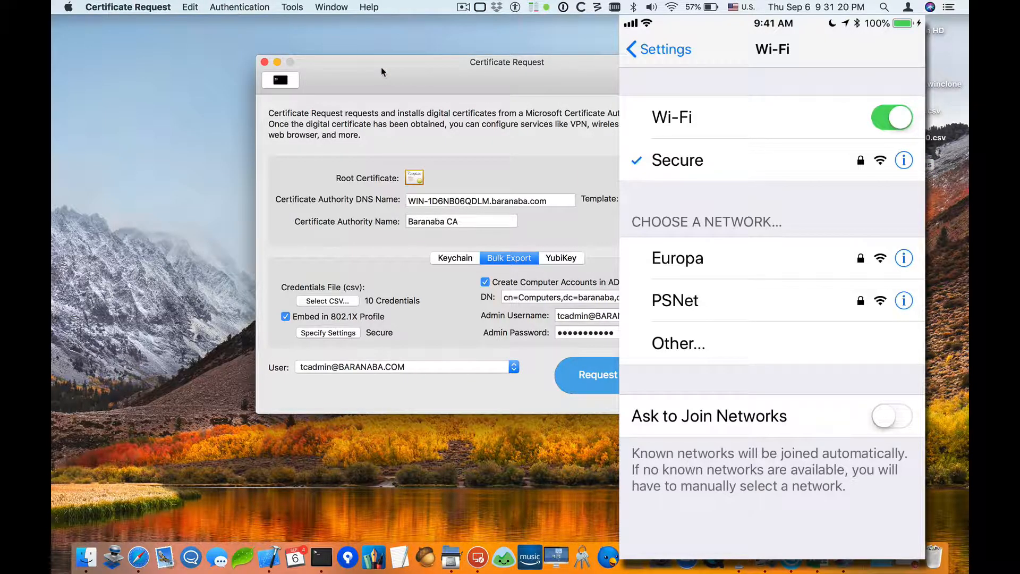